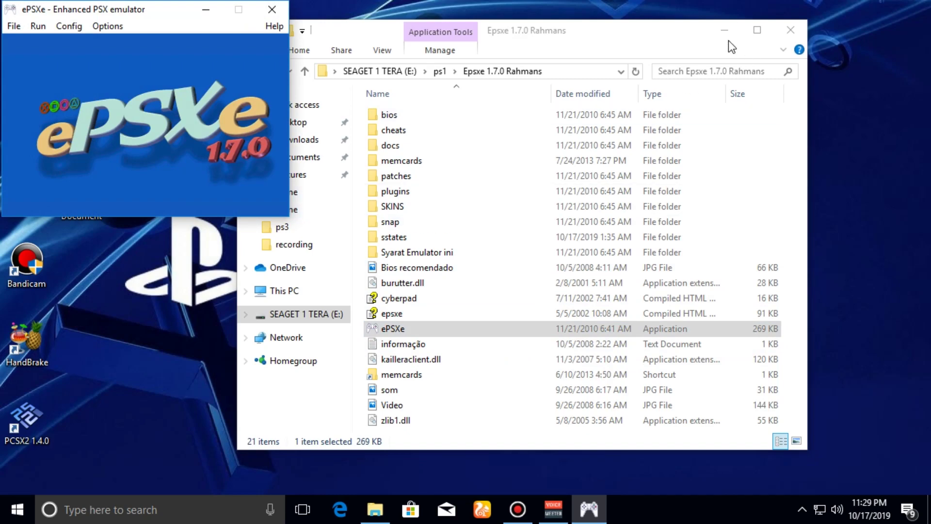
Step: Minimize the Epsxe 1.7.0 Rahmans folder window and move the emulator window toward the middle of the desktop
{"action": "left_click", "coordinate": [724, 31]}
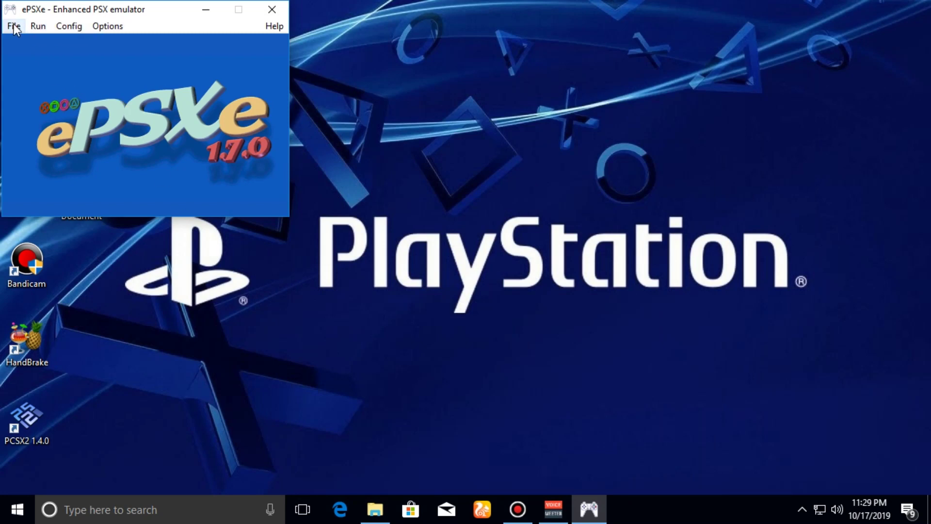
{"action": "left_click_drag", "start_coordinate": [148, 12], "coordinate": [328, 51]}
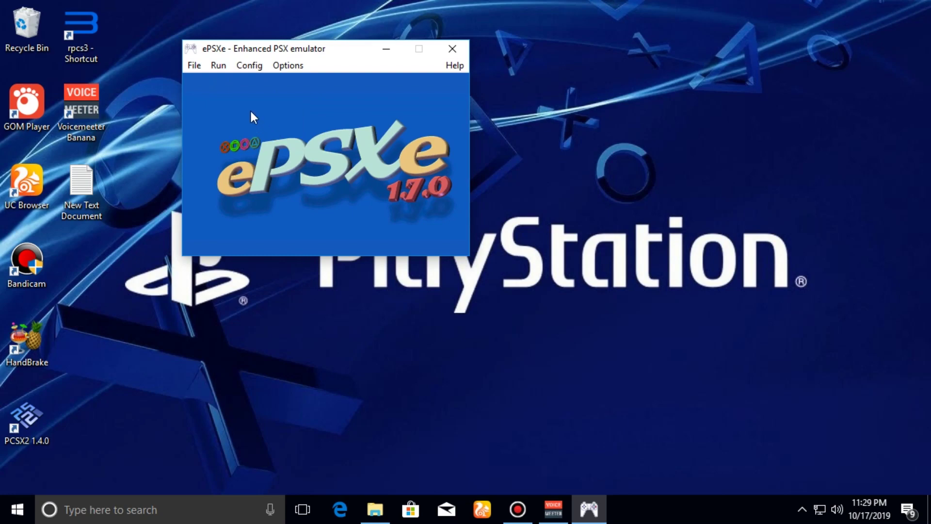
{"action": "left_click", "coordinate": [245, 66]}
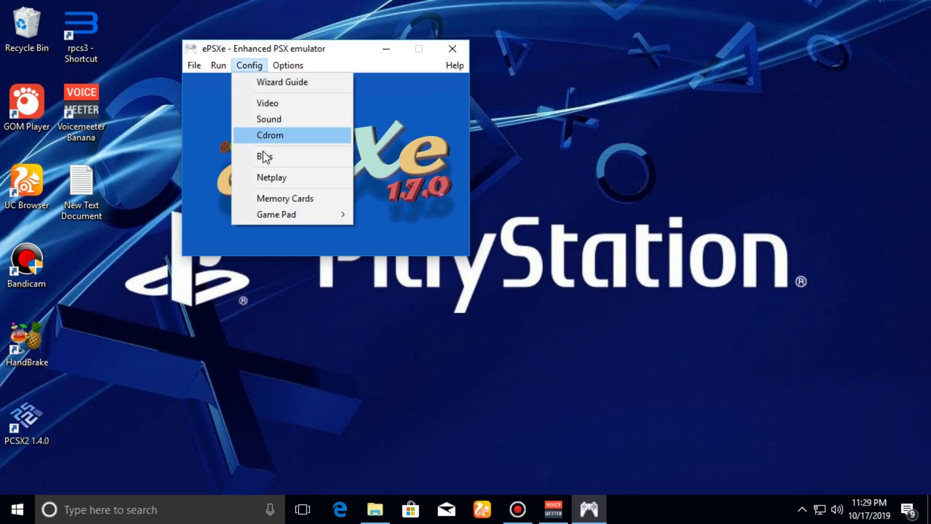
{"action": "left_click", "coordinate": [289, 85]}
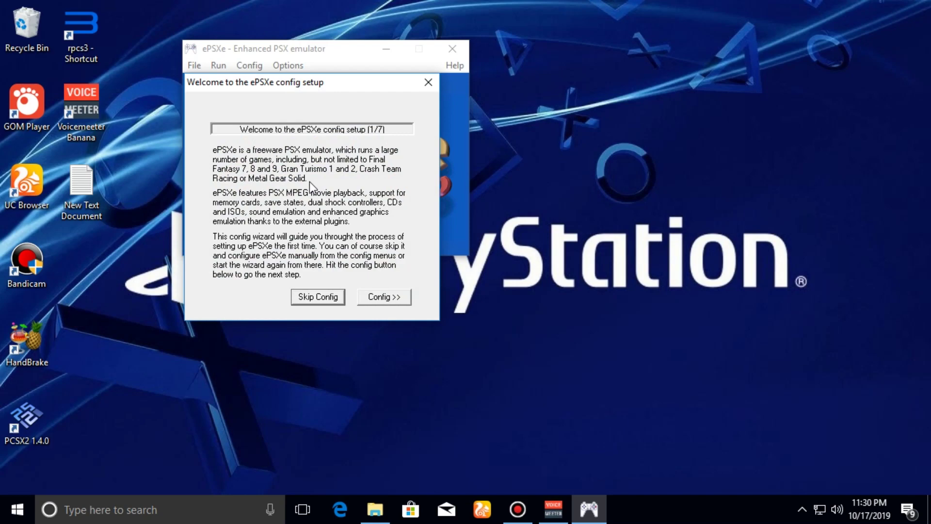
{"action": "left_click", "coordinate": [380, 298]}
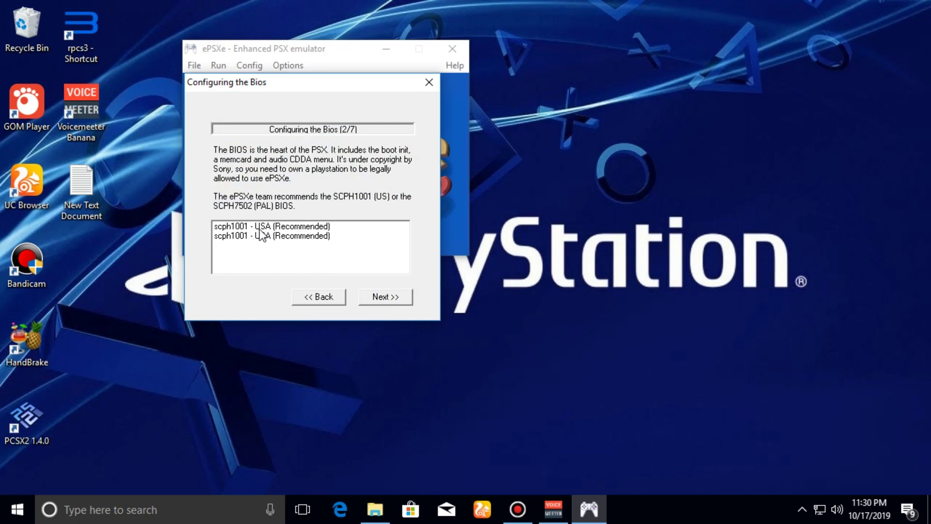
{"action": "left_click", "coordinate": [429, 82]}
{"action": "left_click", "coordinate": [249, 65]}
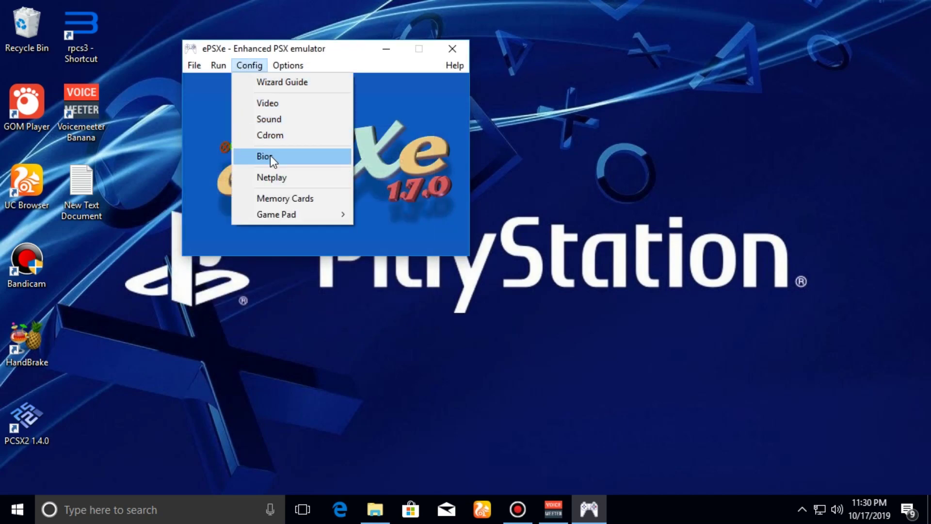
{"action": "left_click", "coordinate": [270, 155]}
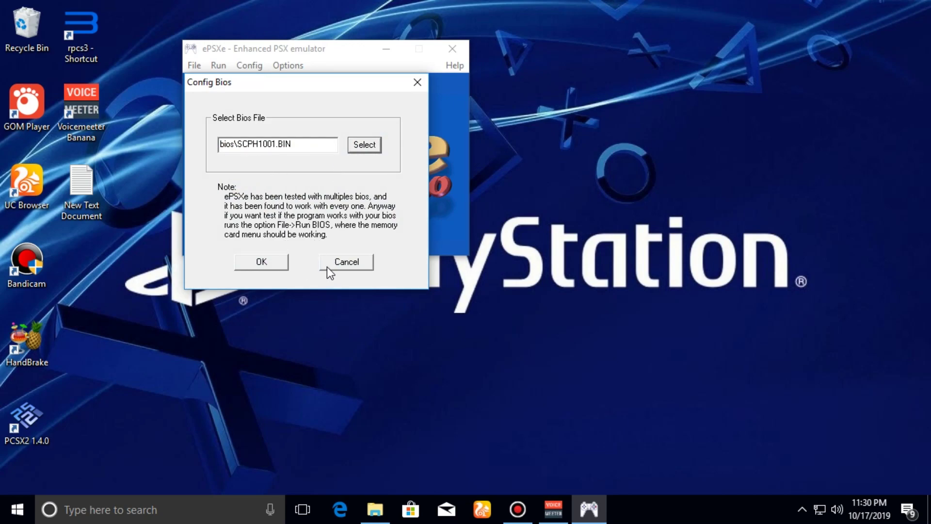
{"action": "left_click", "coordinate": [331, 266]}
Step: Start the configuration wizard and choose the first "scph1001 - USA (Recommended)" BIOS
{"action": "left_click", "coordinate": [253, 66]}
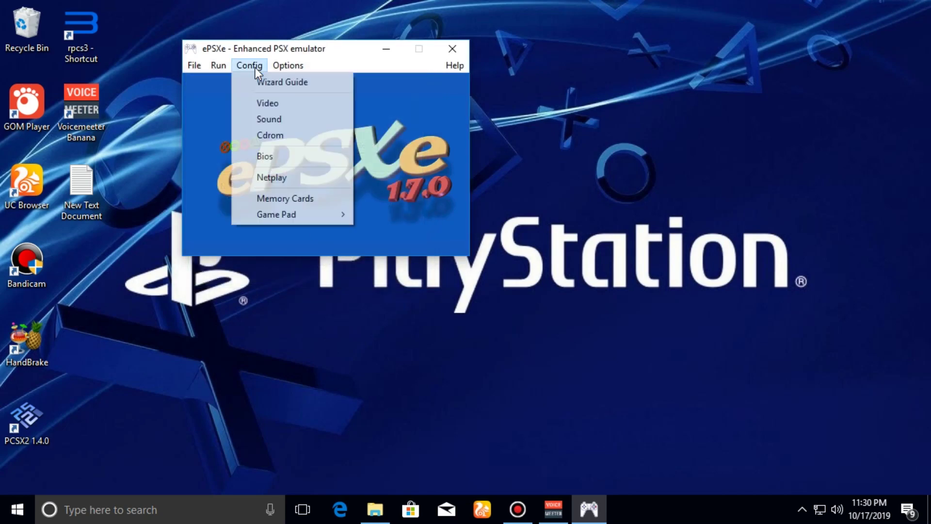
{"action": "left_click", "coordinate": [273, 83]}
{"action": "left_click", "coordinate": [384, 297]}
{"action": "left_click", "coordinate": [289, 228]}
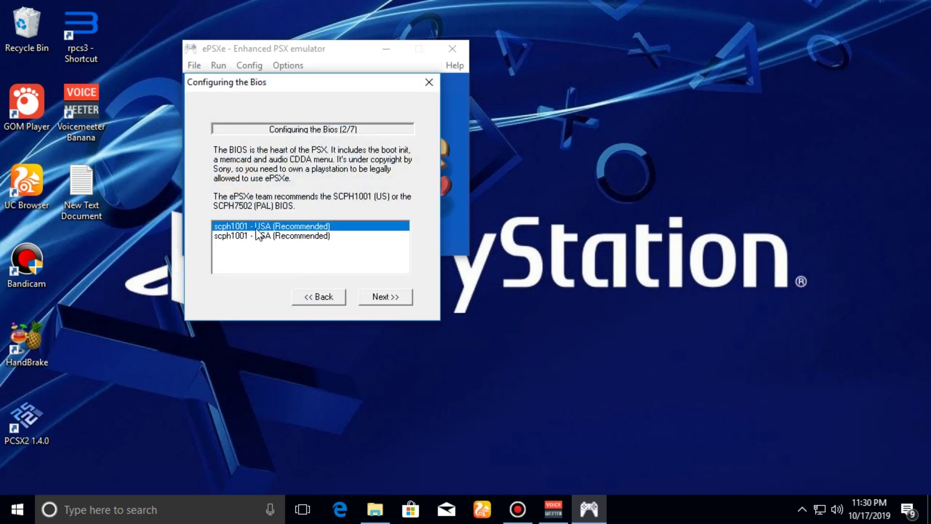
{"action": "left_click", "coordinate": [380, 297]}
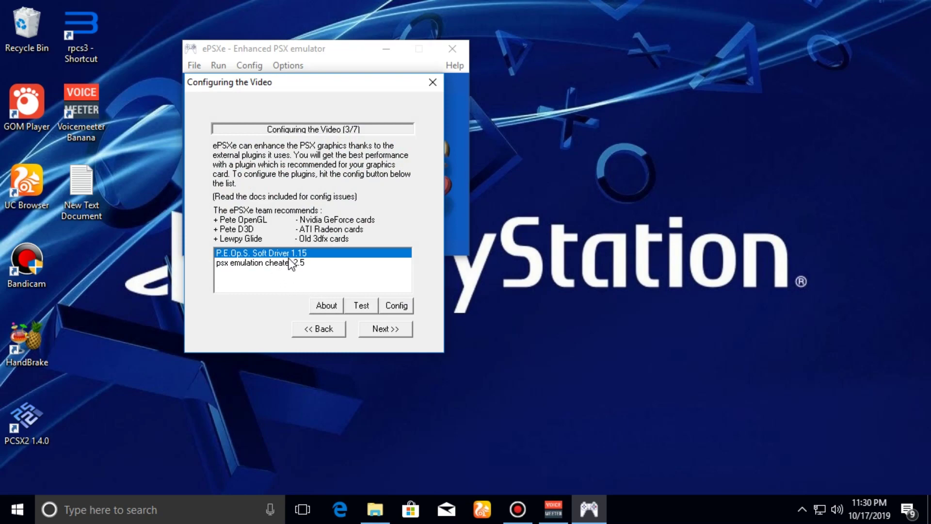
Step: Accept P.E.Op.S. Soft Driver 1.15 for video, ePSXe SPU core 1.7.0 for sound and ePSXe CDR WNT/W2K core 1.7.0 for the CD-ROM
{"action": "left_click", "coordinate": [374, 329]}
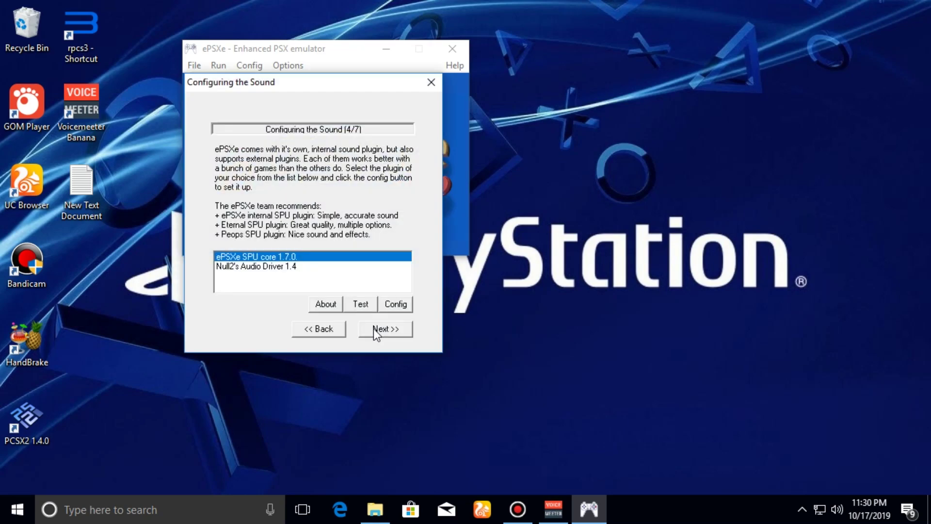
{"action": "left_click", "coordinate": [365, 327]}
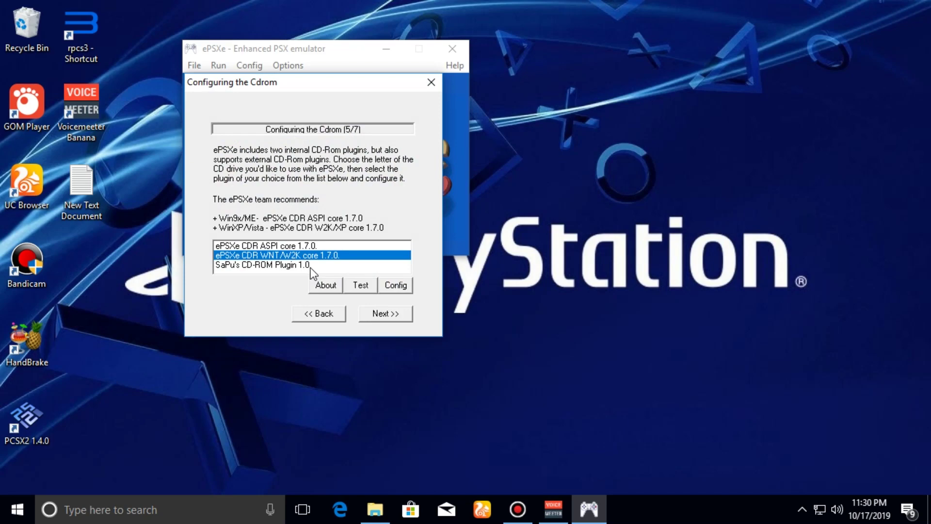
{"action": "left_click", "coordinate": [377, 314]}
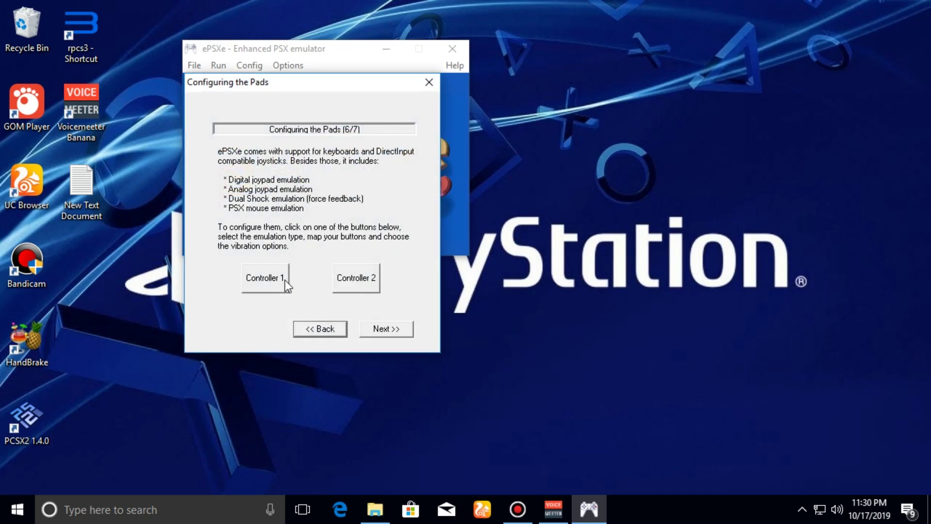
Step: Try the [SCPH-1150] DualAnalog (F5) type for controller 1 and set it back to [SCPH-1080] Digital
{"action": "left_click", "coordinate": [284, 280]}
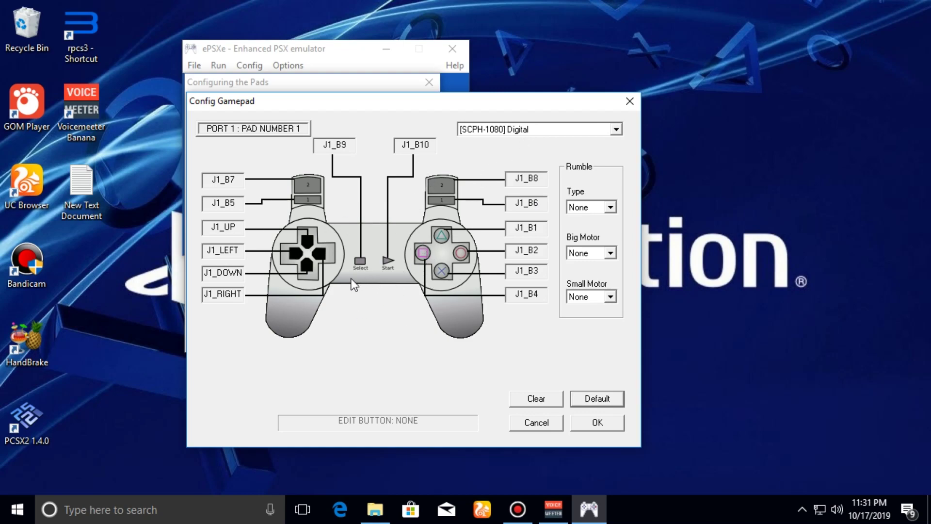
{"action": "left_click", "coordinate": [616, 128]}
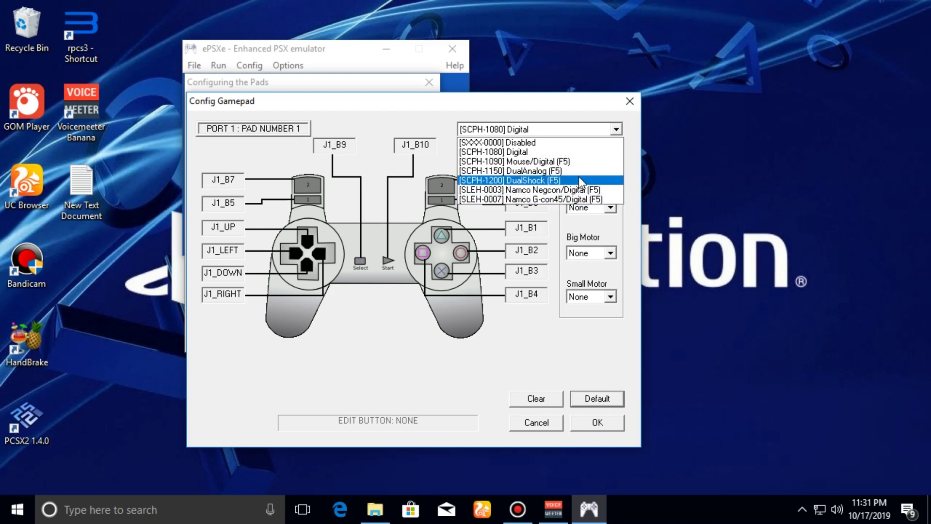
{"action": "left_click", "coordinate": [517, 152]}
{"action": "left_click", "coordinate": [616, 129]}
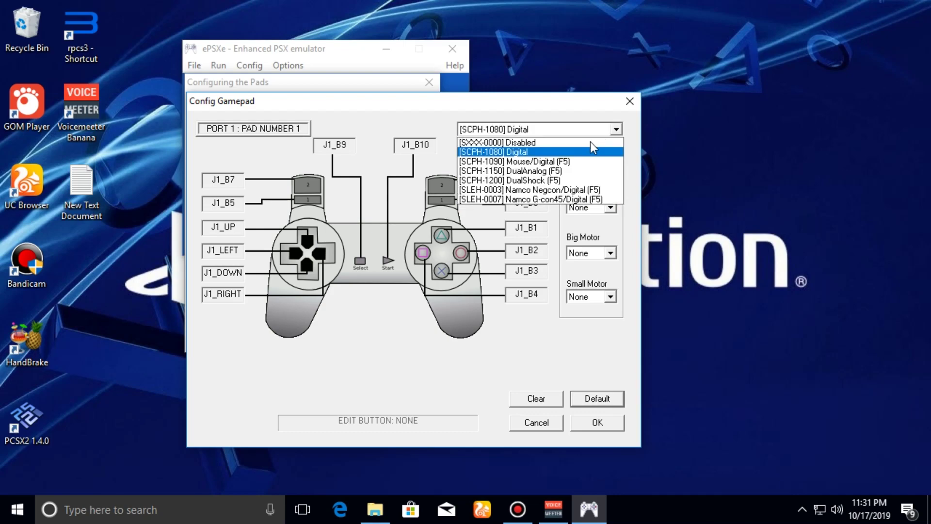
{"action": "left_click", "coordinate": [558, 171]}
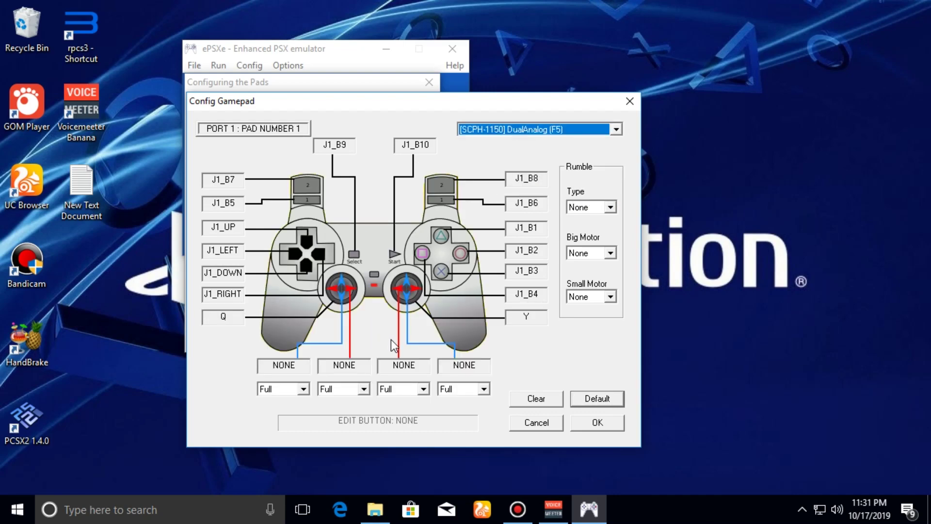
{"action": "left_click", "coordinate": [615, 130]}
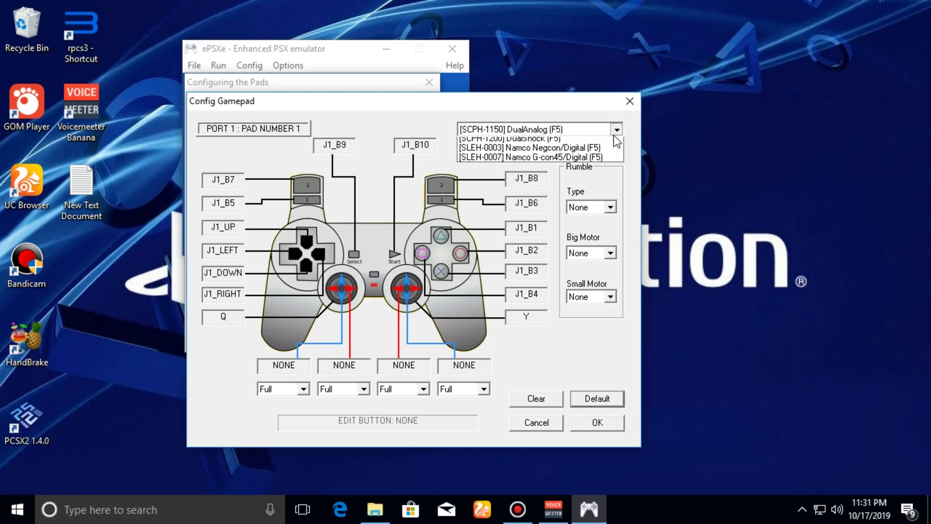
{"action": "left_click", "coordinate": [538, 153]}
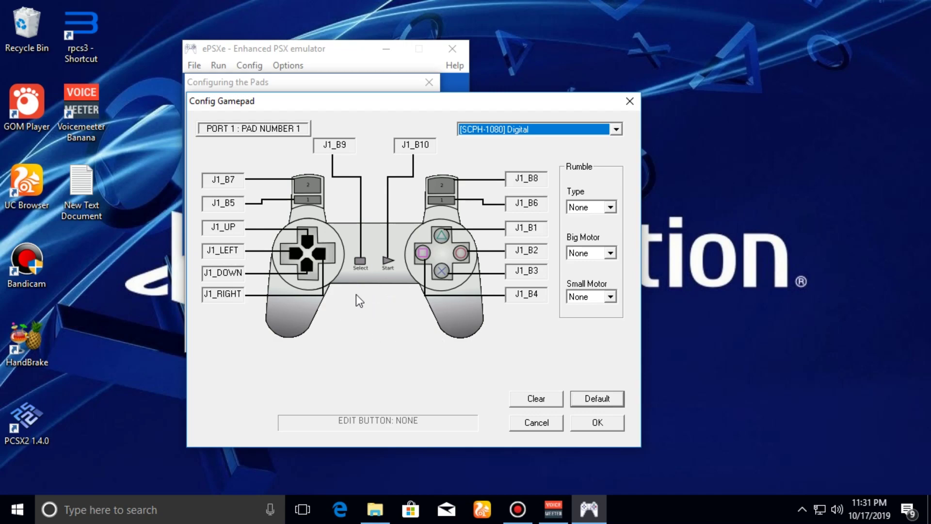
Step: Open the pad's Select button for mapping, accept the controller 1 settings and finish the wizard
{"action": "left_click", "coordinate": [353, 145]}
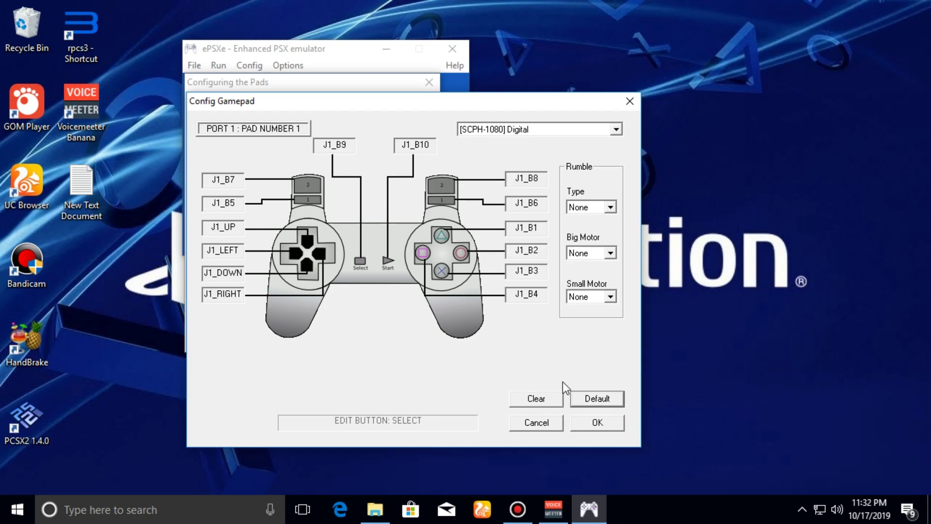
{"action": "left_click", "coordinate": [590, 425]}
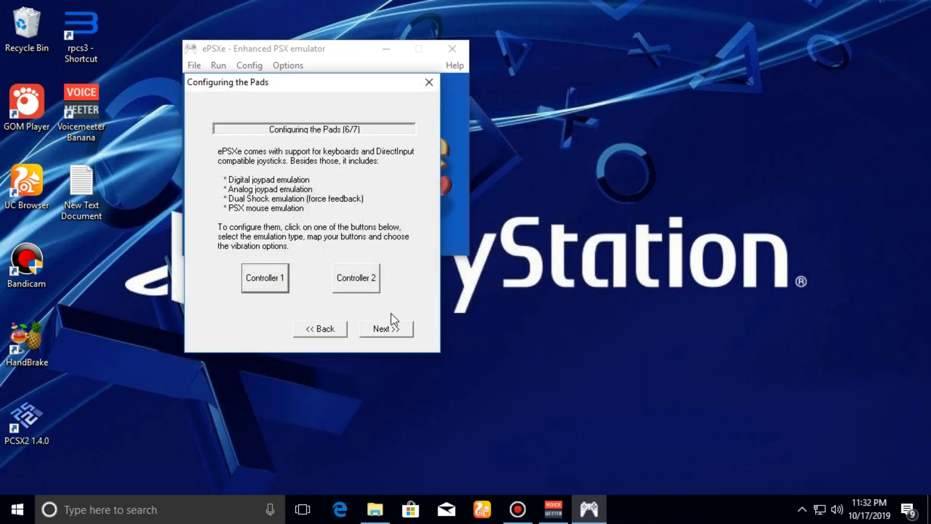
{"action": "left_click", "coordinate": [381, 328]}
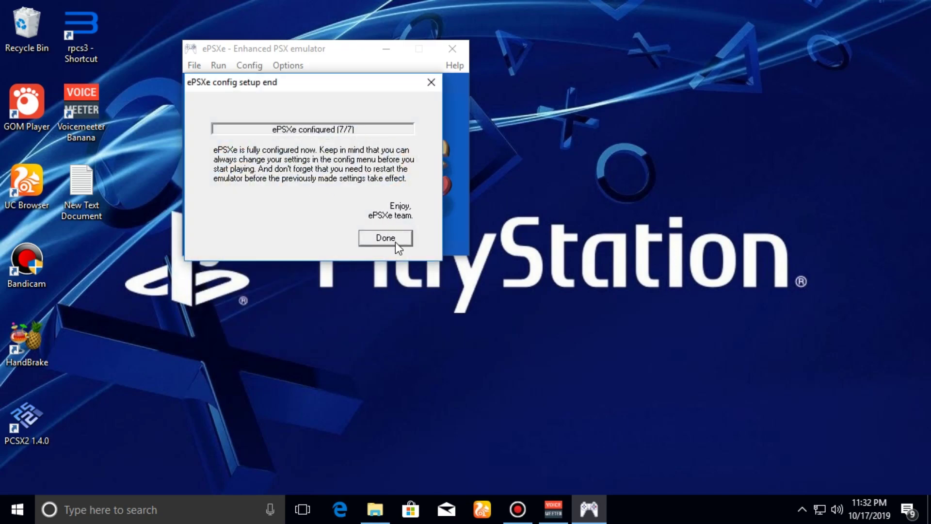
{"action": "left_click", "coordinate": [395, 240]}
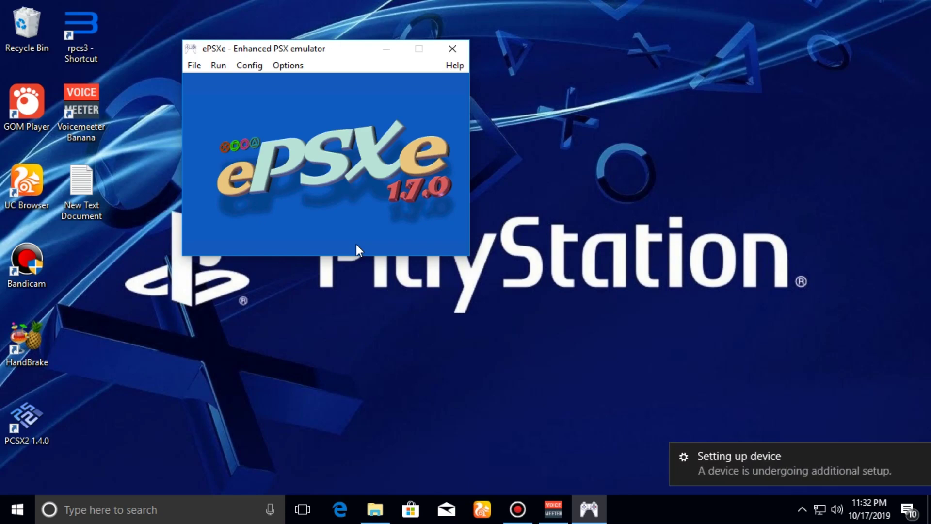
Step: Run the configuration wizard again up to the controller page, keeping the current BIOS, video, sound and CD-ROM choices
{"action": "left_click", "coordinate": [246, 65]}
{"action": "left_click", "coordinate": [255, 80]}
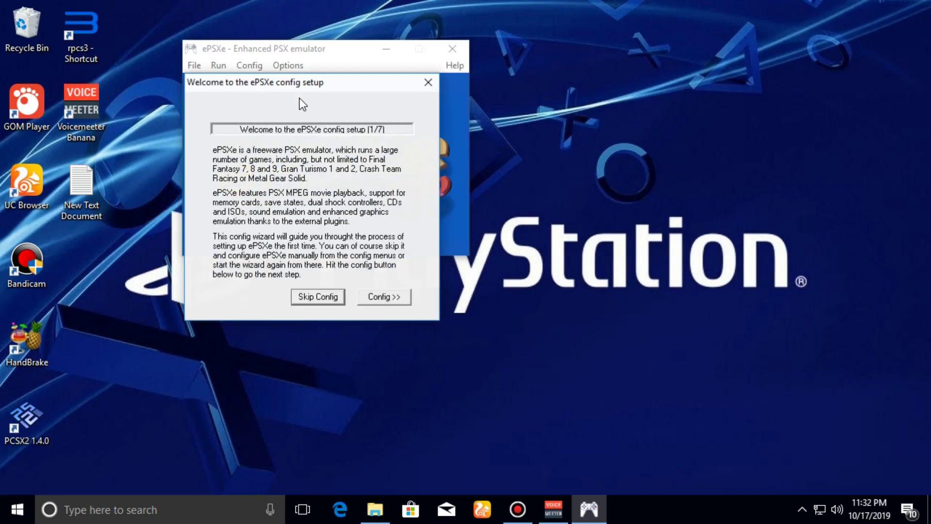
{"action": "left_click", "coordinate": [366, 291]}
{"action": "left_click", "coordinate": [364, 303]}
{"action": "left_click", "coordinate": [376, 330]}
{"action": "left_click", "coordinate": [376, 329]}
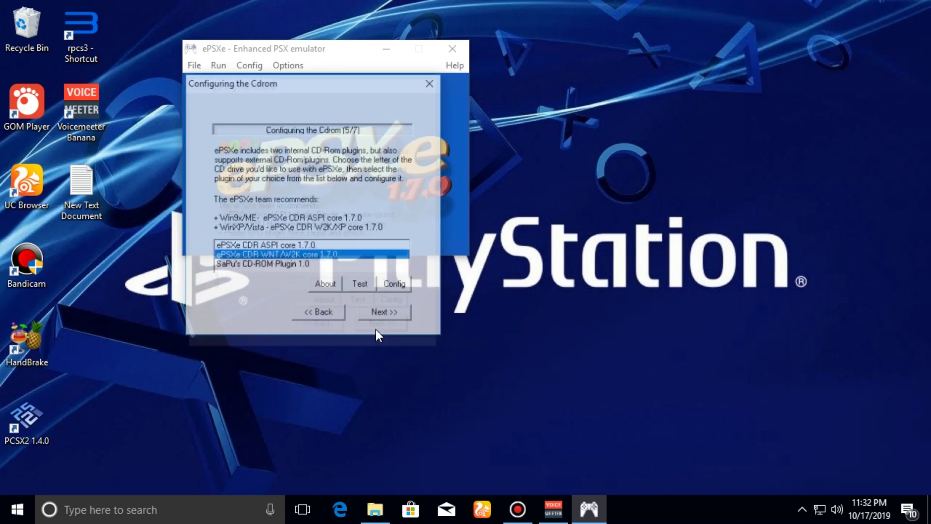
{"action": "left_click", "coordinate": [375, 318]}
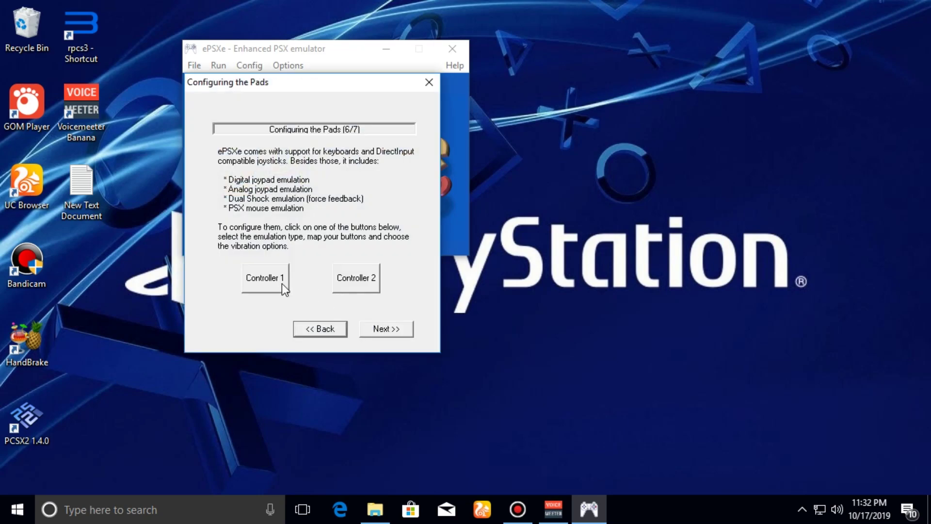
Step: Reopen controller 1's Select button for mapping, accept the digital pad layout and complete the second wizard run
{"action": "left_click", "coordinate": [264, 279]}
{"action": "left_click", "coordinate": [345, 147]}
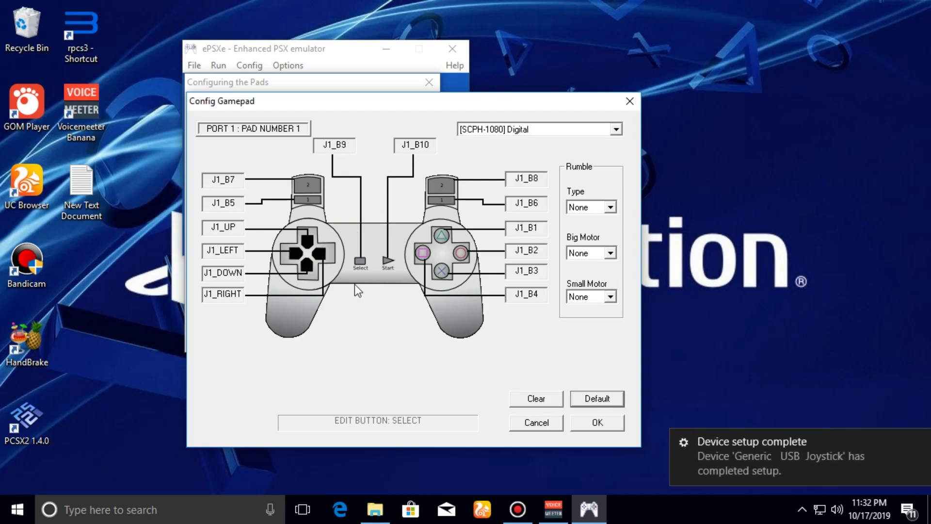
{"action": "left_click", "coordinate": [597, 422]}
{"action": "left_click", "coordinate": [395, 334]}
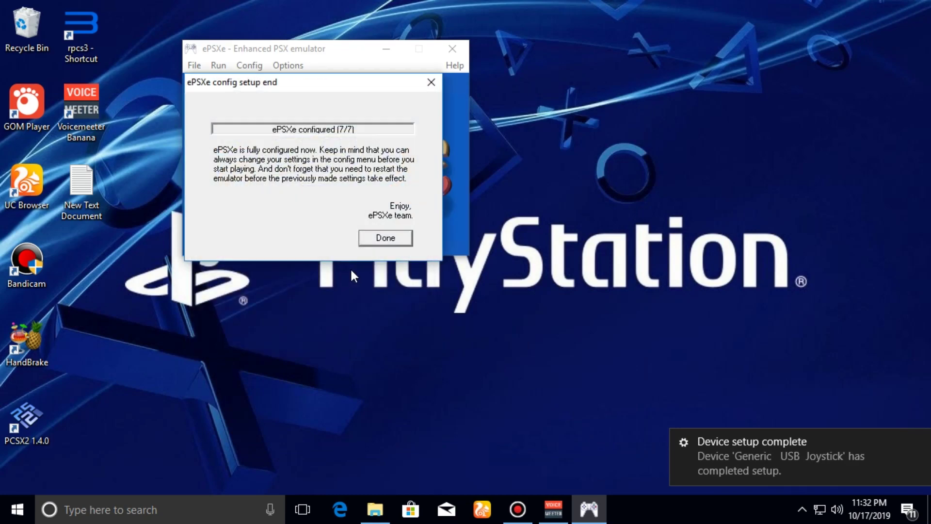
{"action": "left_click", "coordinate": [387, 235]}
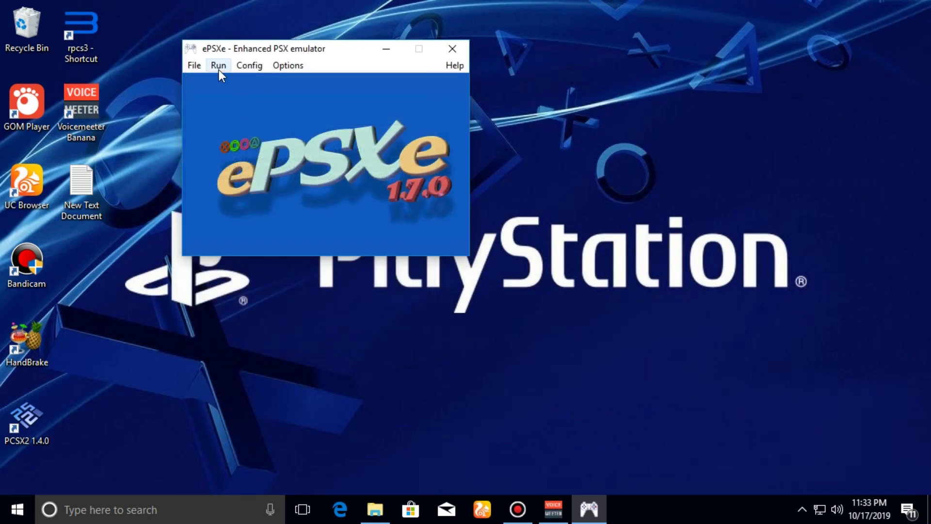
{"action": "left_click", "coordinate": [196, 67]}
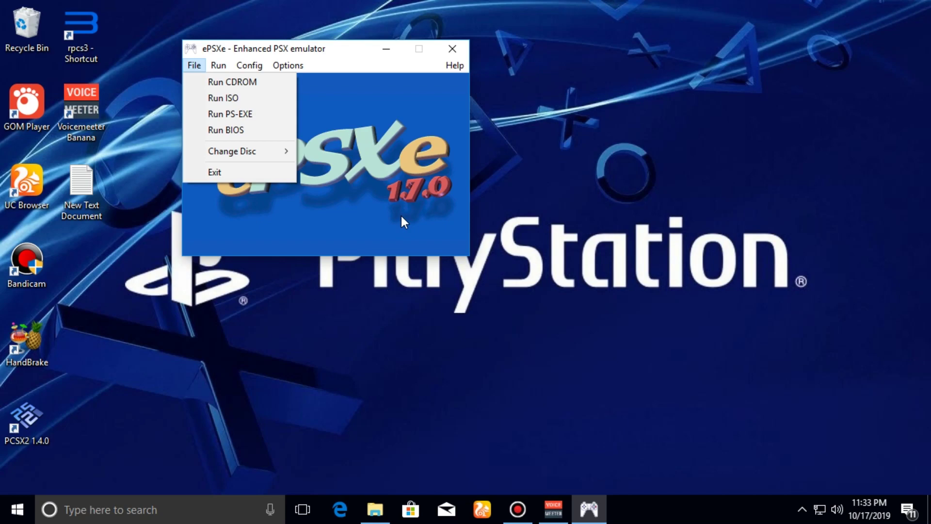
{"action": "left_click", "coordinate": [417, 161]}
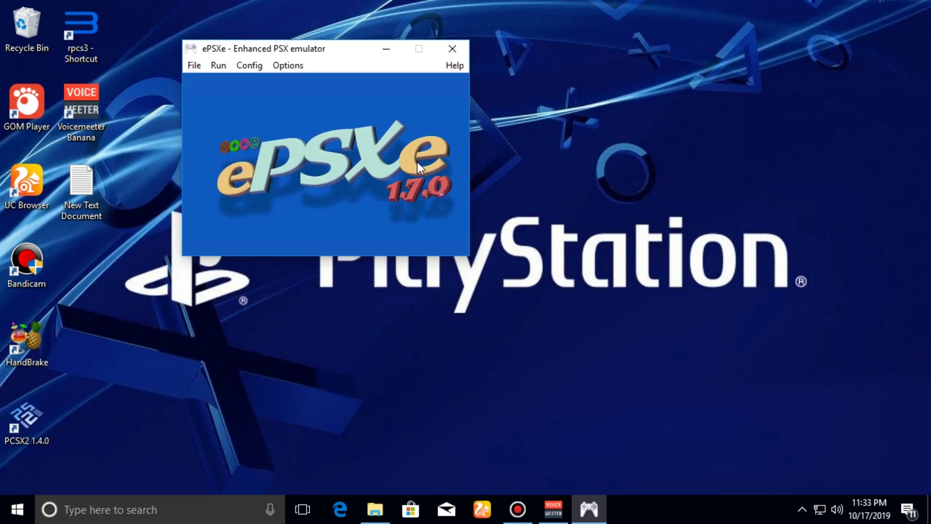
{"action": "right_click", "coordinate": [551, 167]}
{"action": "left_click", "coordinate": [582, 233]}
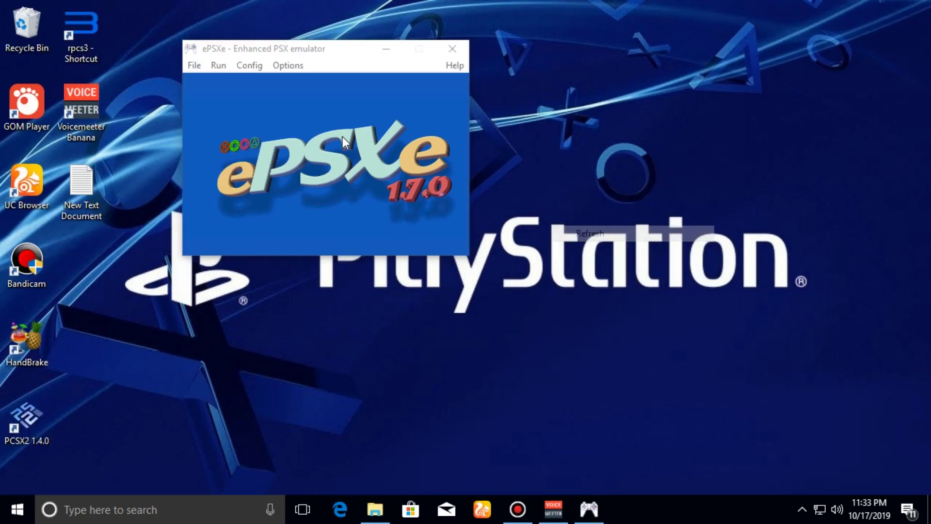
Step: In the P.E.Op.S. Soft Driver 1.15 main video plugin's configuration, select fullscreen mode and try the 32 Bit color depth
{"action": "left_click", "coordinate": [197, 68]}
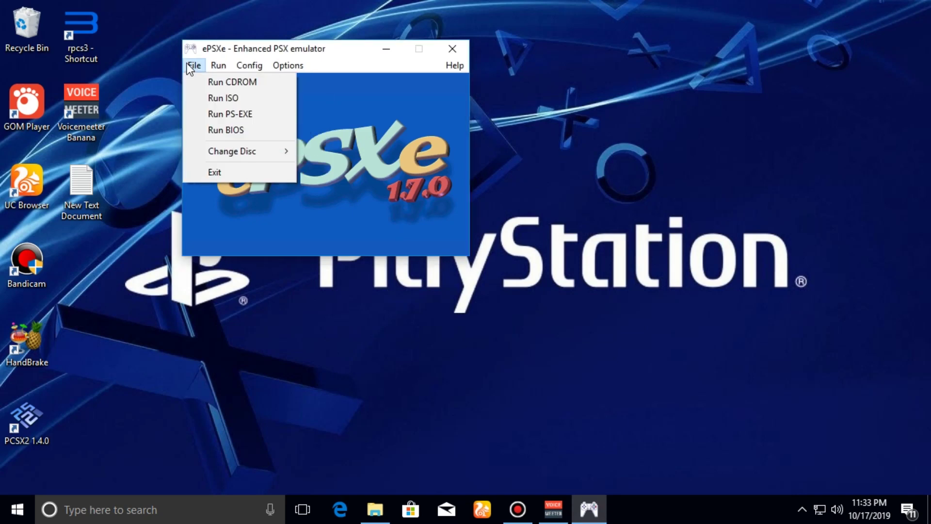
{"action": "mouse_move", "coordinate": [246, 64]}
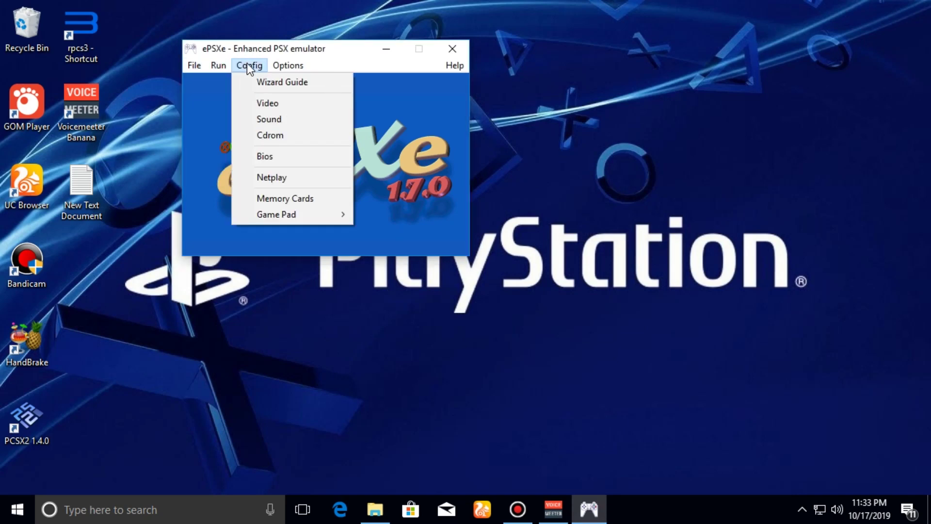
{"action": "left_click", "coordinate": [273, 104]}
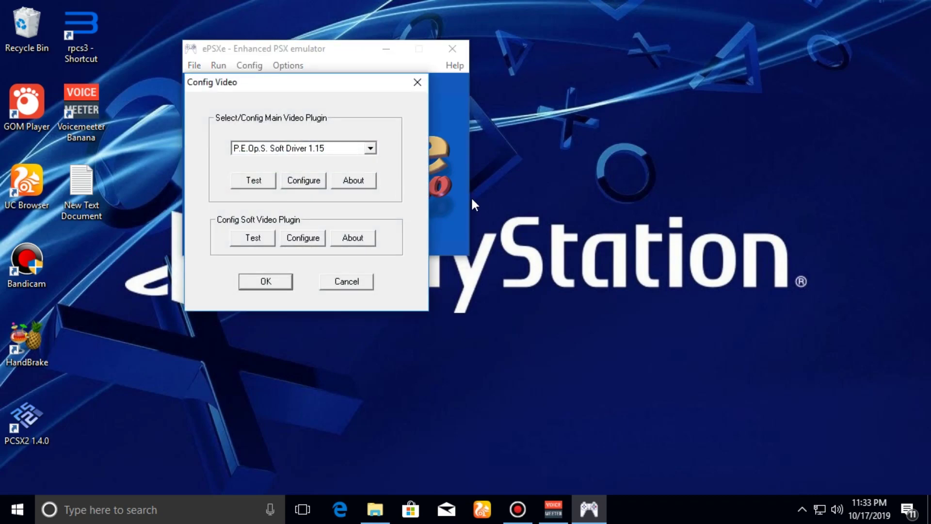
{"action": "left_click", "coordinate": [303, 181]}
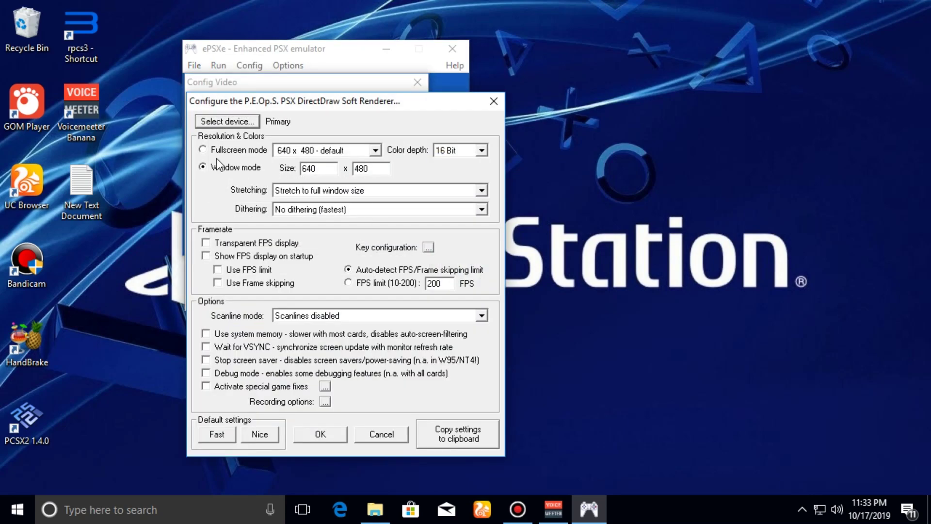
{"action": "left_click", "coordinate": [203, 149]}
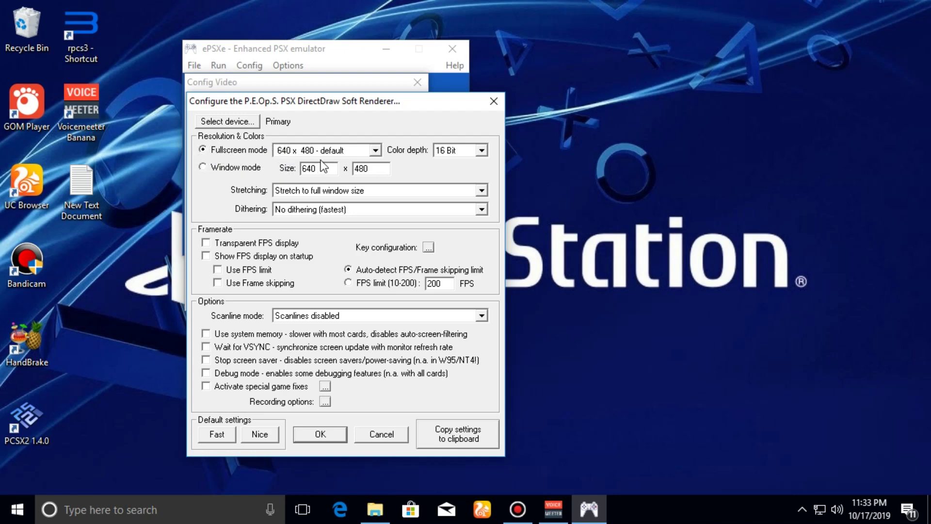
{"action": "left_click", "coordinate": [482, 150]}
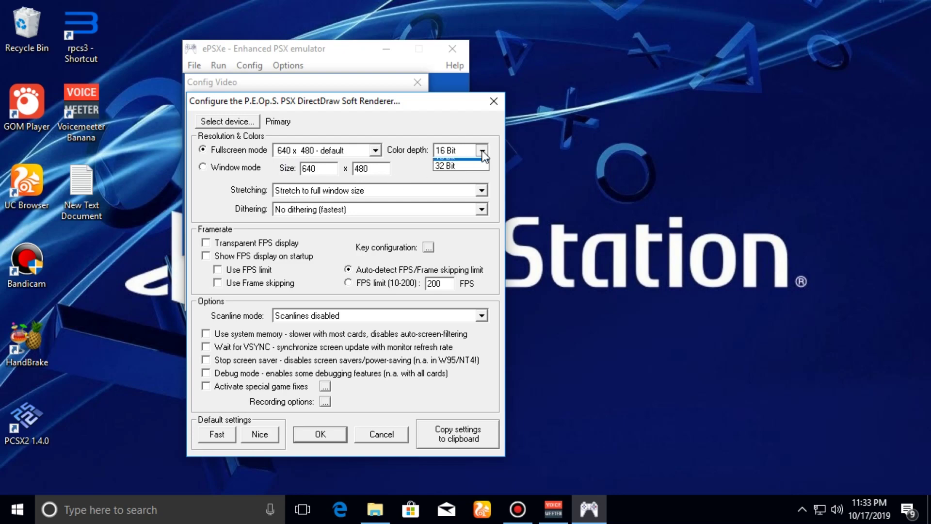
{"action": "left_click", "coordinate": [458, 170]}
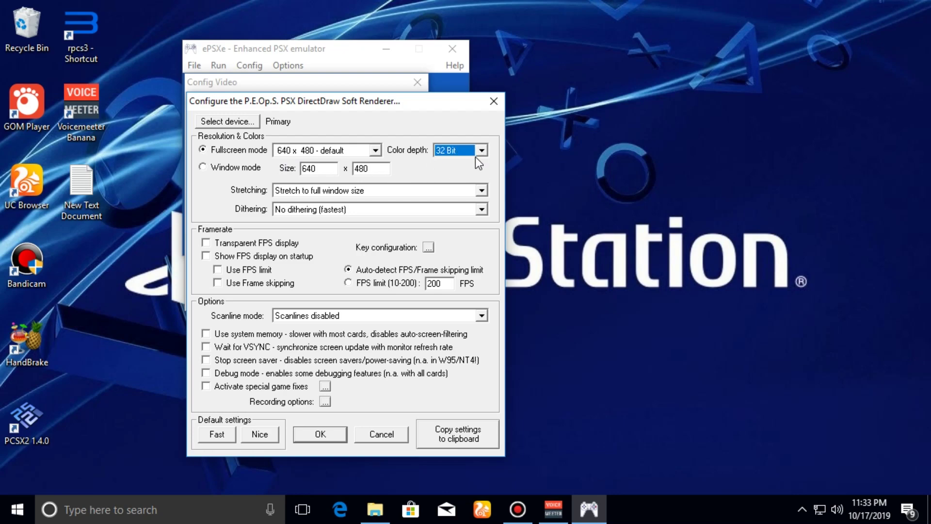
{"action": "left_click", "coordinate": [481, 150]}
{"action": "left_click", "coordinate": [456, 165]}
Step: Set the renderer back to window mode and accept both the renderer and video configuration
{"action": "left_click", "coordinate": [203, 167]}
{"action": "left_click", "coordinate": [381, 171]}
{"action": "left_click", "coordinate": [321, 435]}
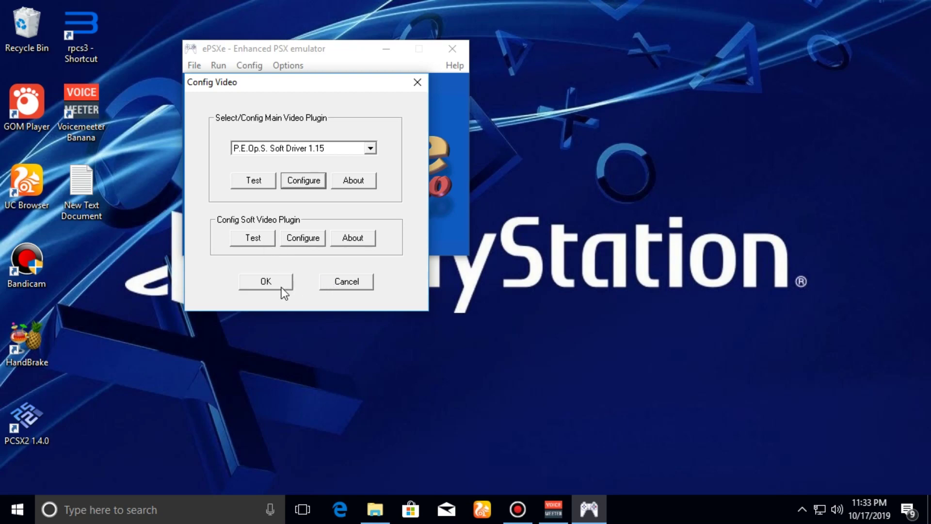
{"action": "left_click", "coordinate": [266, 282]}
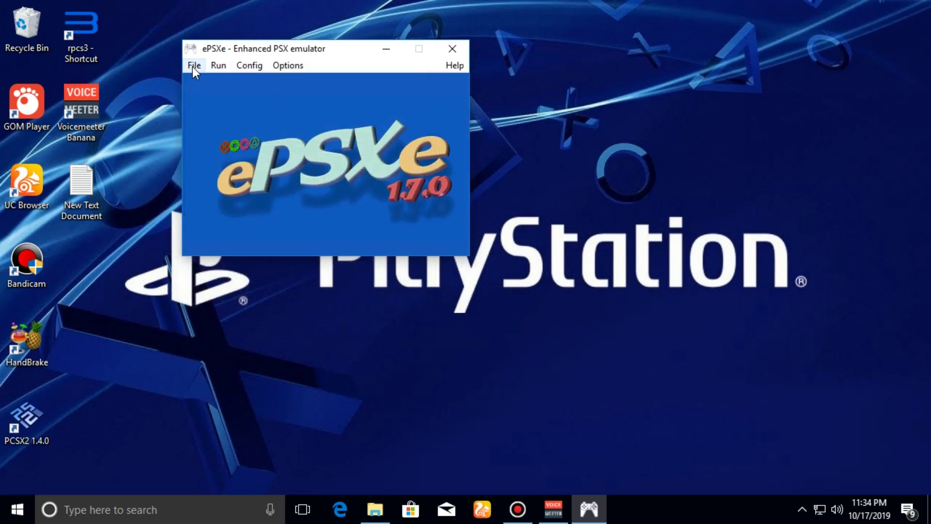
Step: Run the game image Monkey Magic.bin from the ps1 game folder as an ISO
{"action": "left_click", "coordinate": [217, 67]}
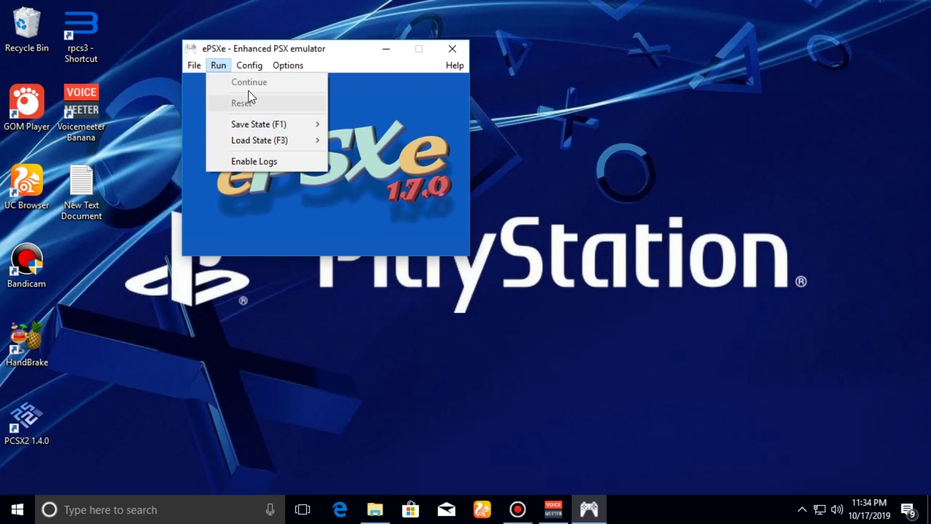
{"action": "left_click", "coordinate": [203, 66]}
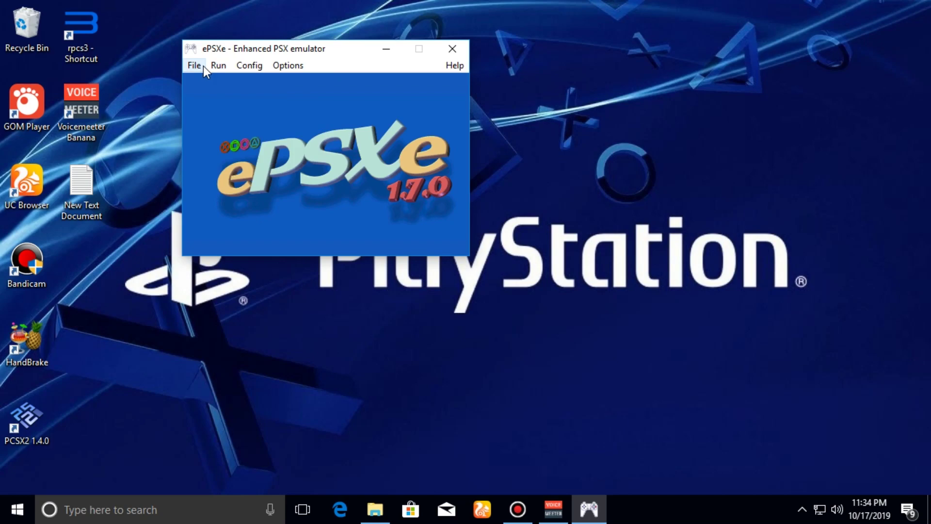
{"action": "left_click", "coordinate": [197, 68]}
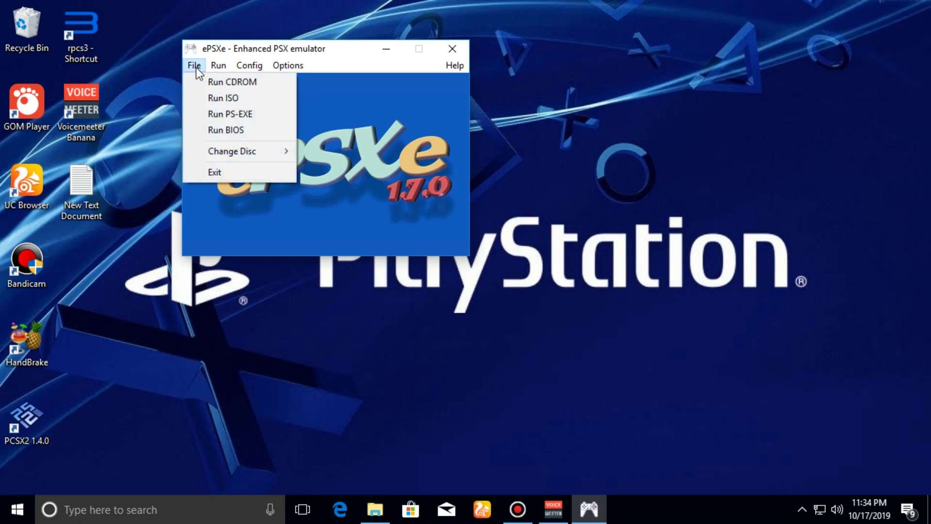
{"action": "left_click", "coordinate": [228, 98]}
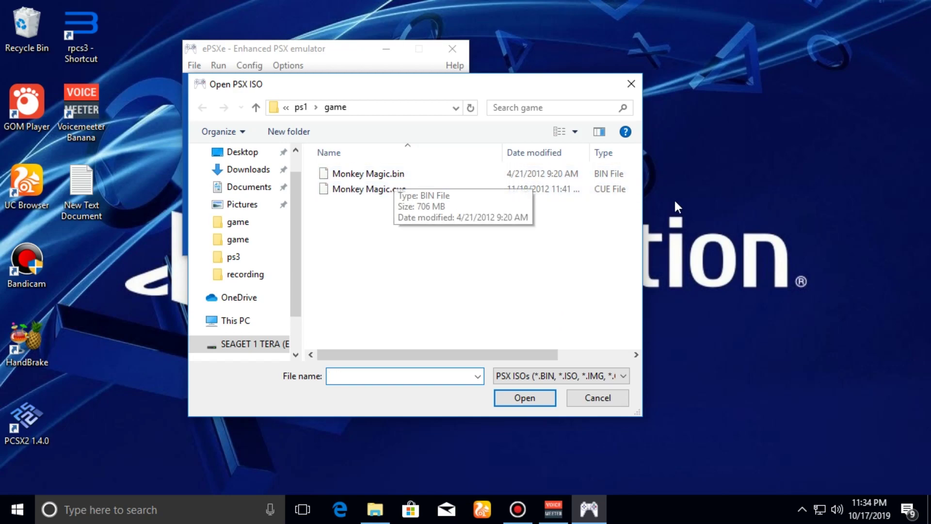
{"action": "left_click_drag", "start_coordinate": [644, 202], "coordinate": [873, 203]}
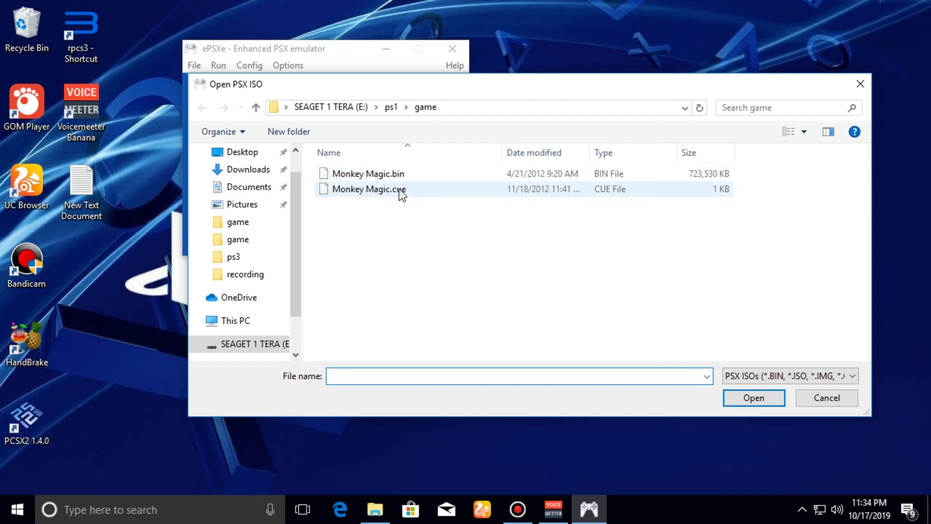
{"action": "left_click", "coordinate": [374, 175]}
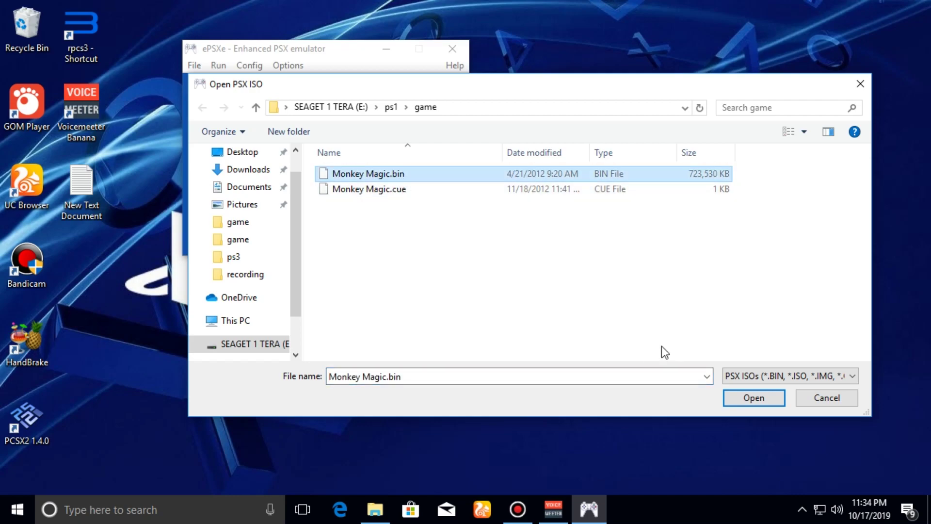
{"action": "left_click", "coordinate": [731, 397]}
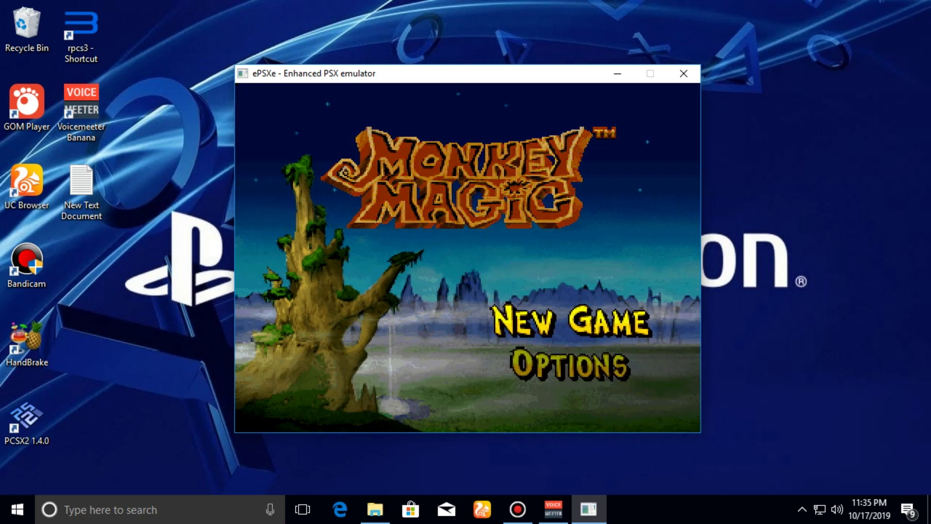
Step: Suspend the running game, load its saved state from Slot 1, and return to the emulator's main window
{"action": "key", "text": "Escape"}
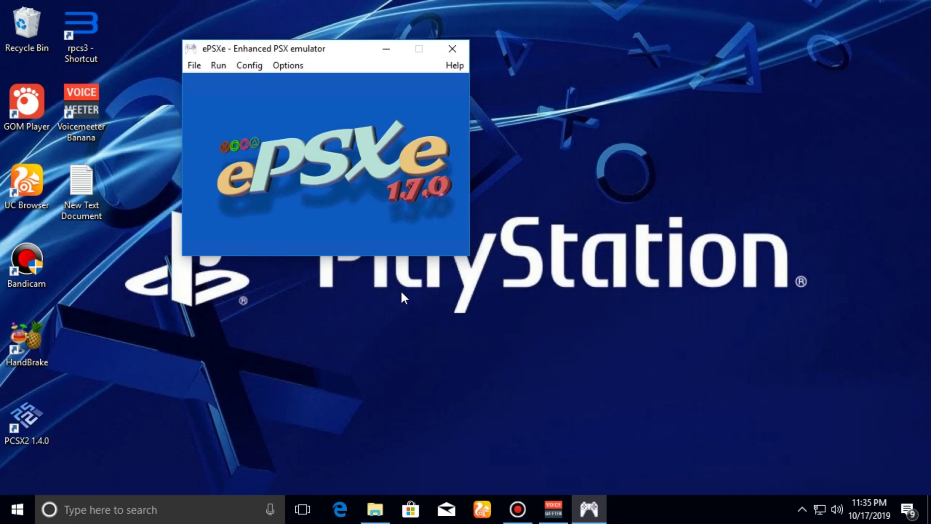
{"action": "left_click", "coordinate": [193, 65]}
{"action": "mouse_move", "coordinate": [216, 65]}
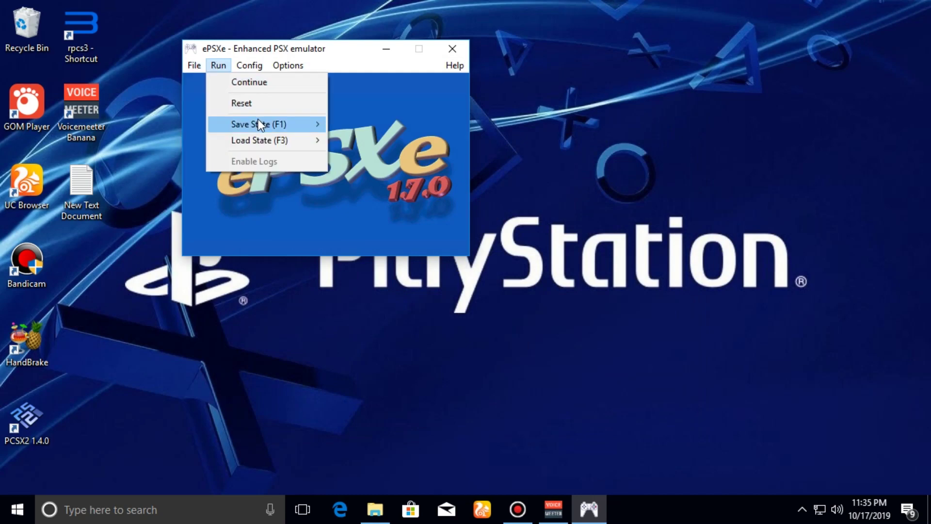
{"action": "mouse_move", "coordinate": [269, 122]}
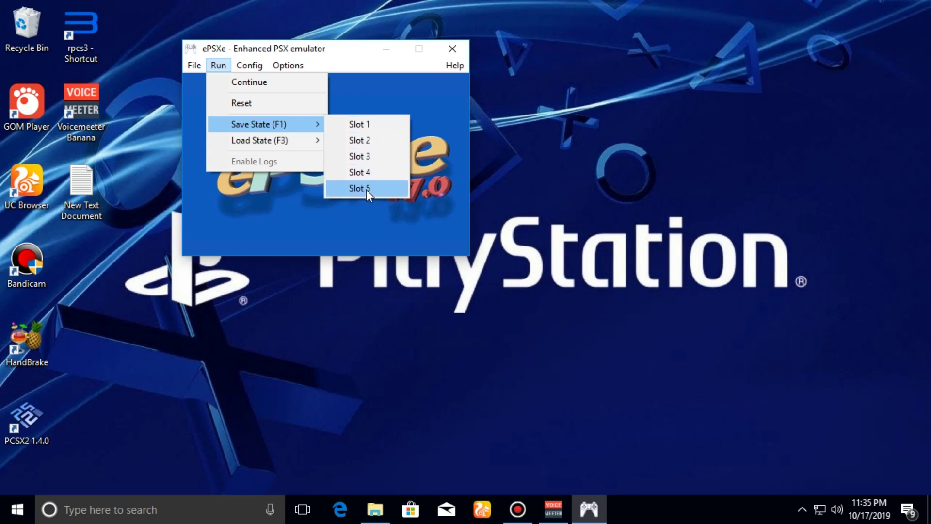
{"action": "mouse_move", "coordinate": [290, 141]}
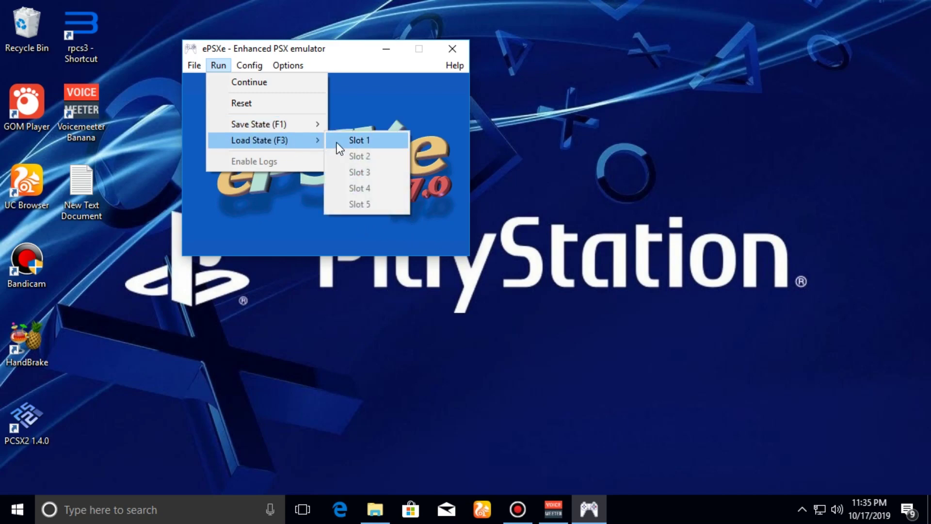
{"action": "key", "text": "Return"}
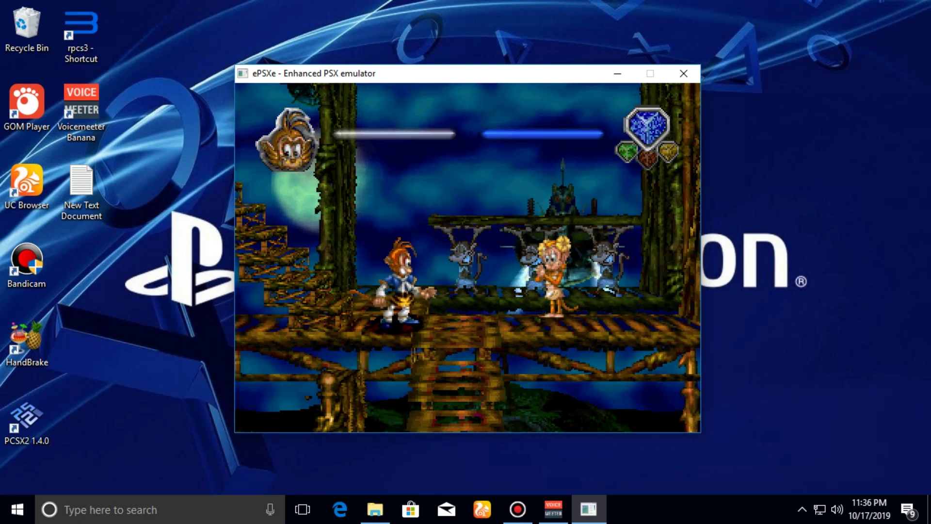
{"action": "key", "text": "Escape"}
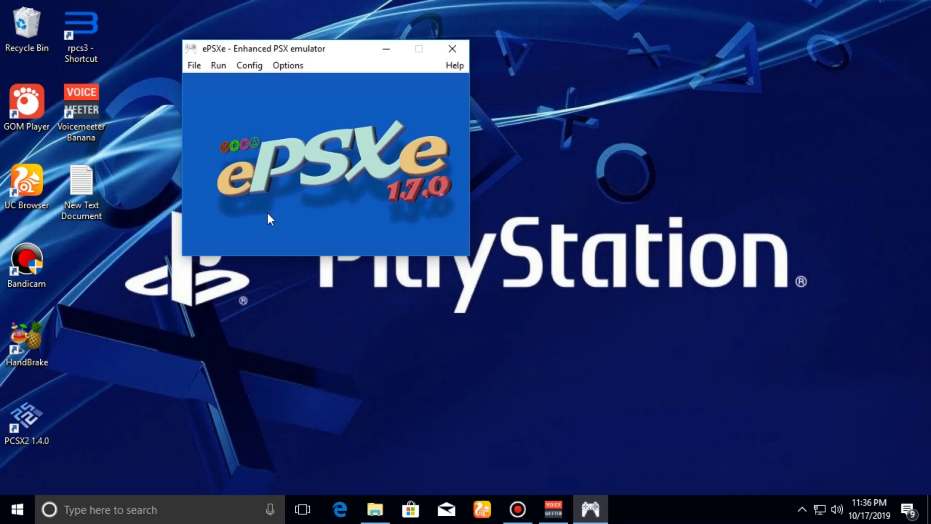
{"action": "left_click", "coordinate": [219, 69]}
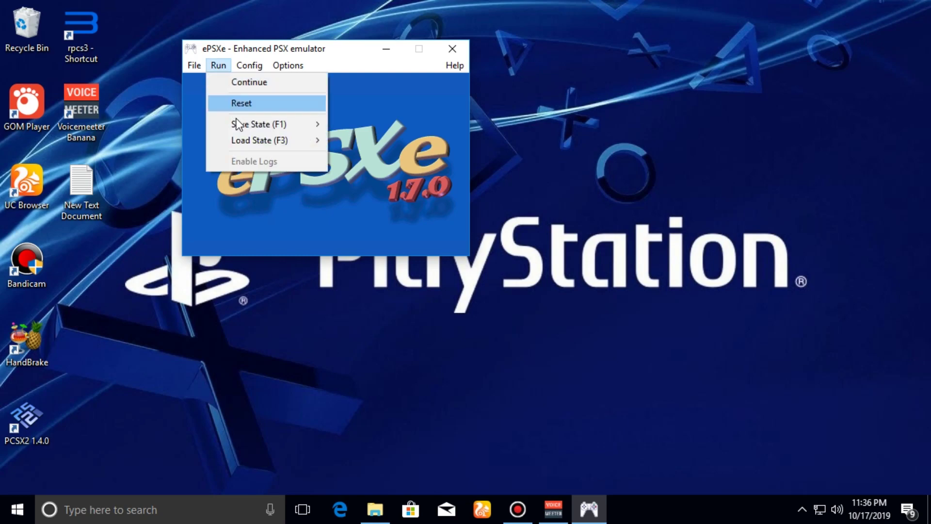
{"action": "left_click", "coordinate": [373, 115]}
{"action": "left_click", "coordinate": [249, 65]}
{"action": "mouse_move", "coordinate": [288, 65]}
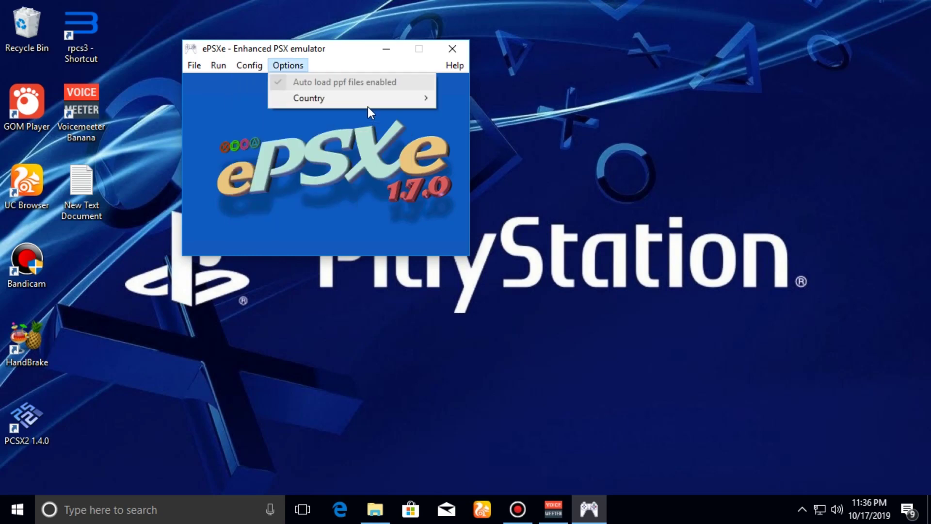
{"action": "left_click", "coordinate": [446, 156]}
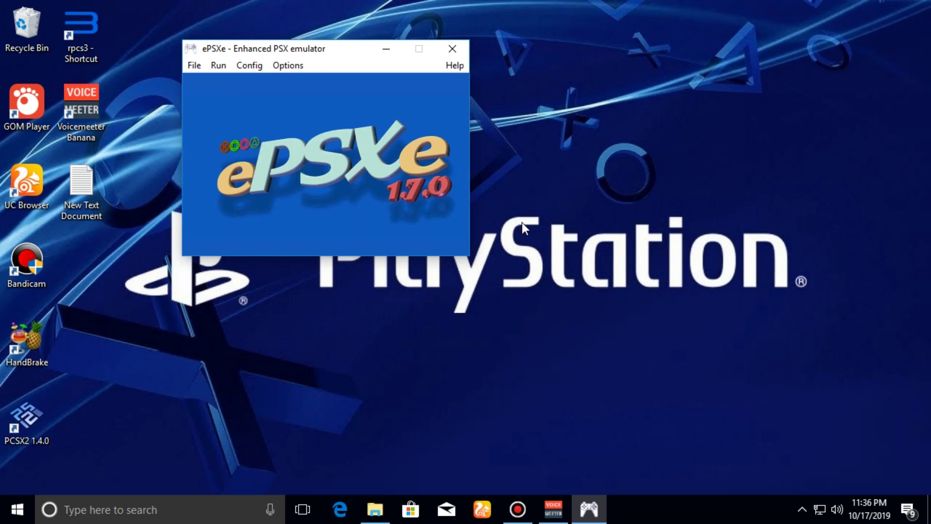
{"action": "left_click", "coordinate": [197, 69]}
{"action": "left_click", "coordinate": [362, 147]}
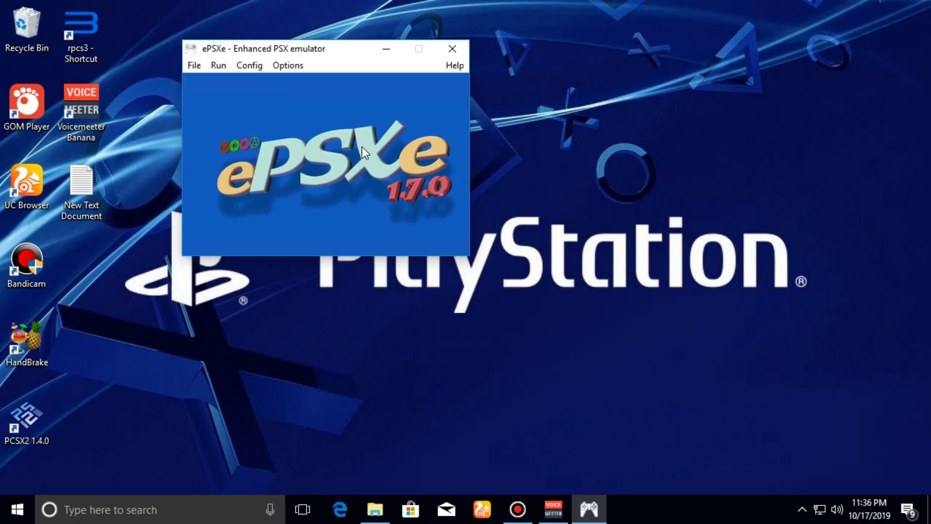